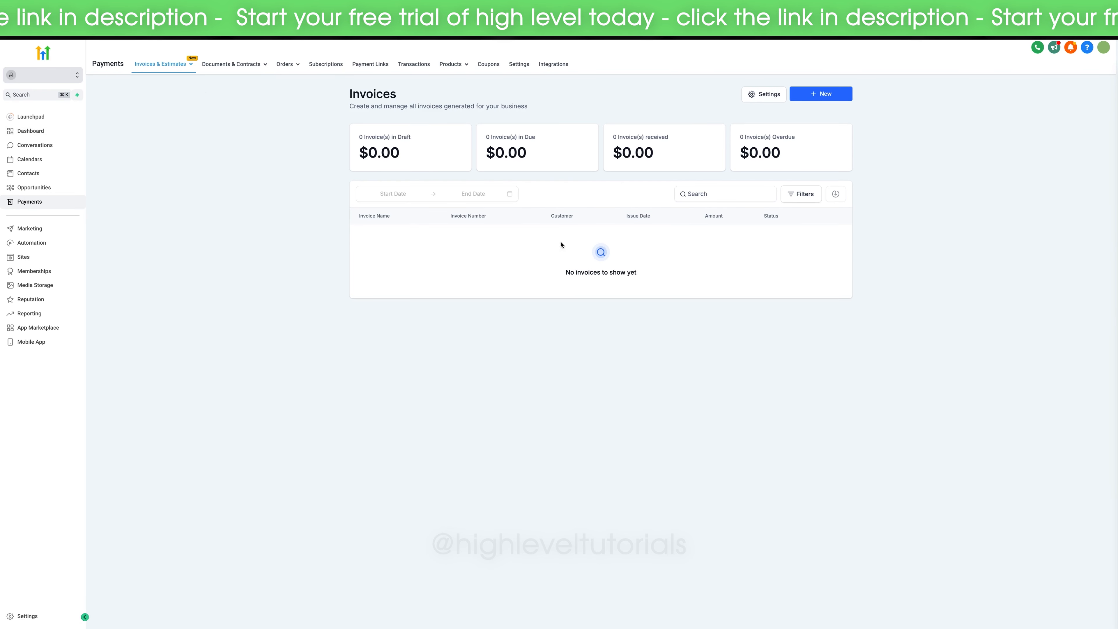
left_click_drag(542, 286, 641, 280)
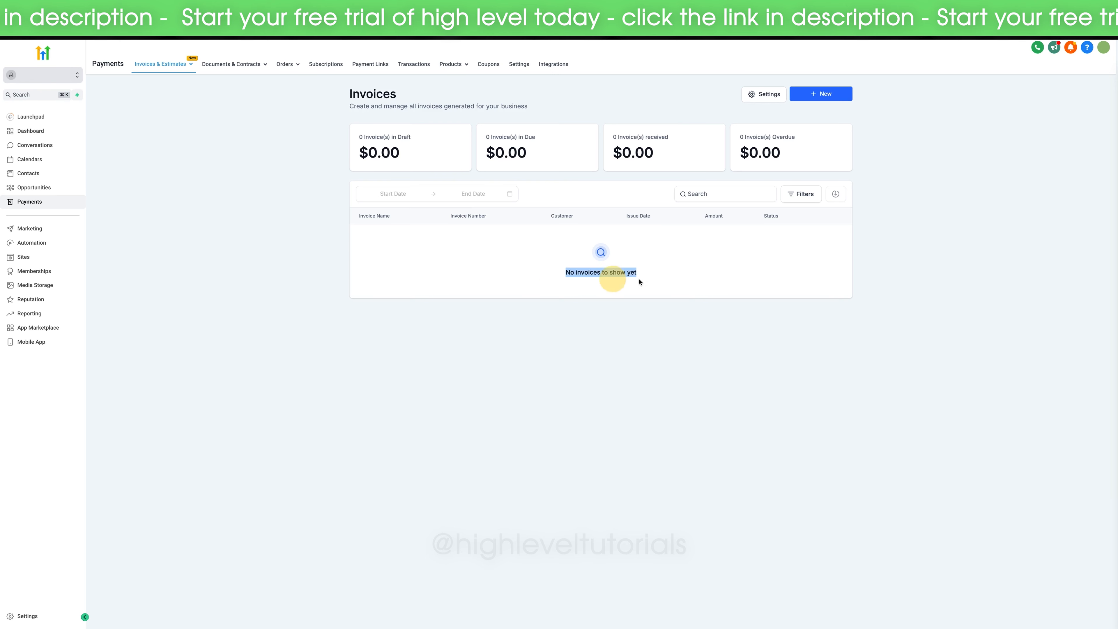
left_click(666, 272)
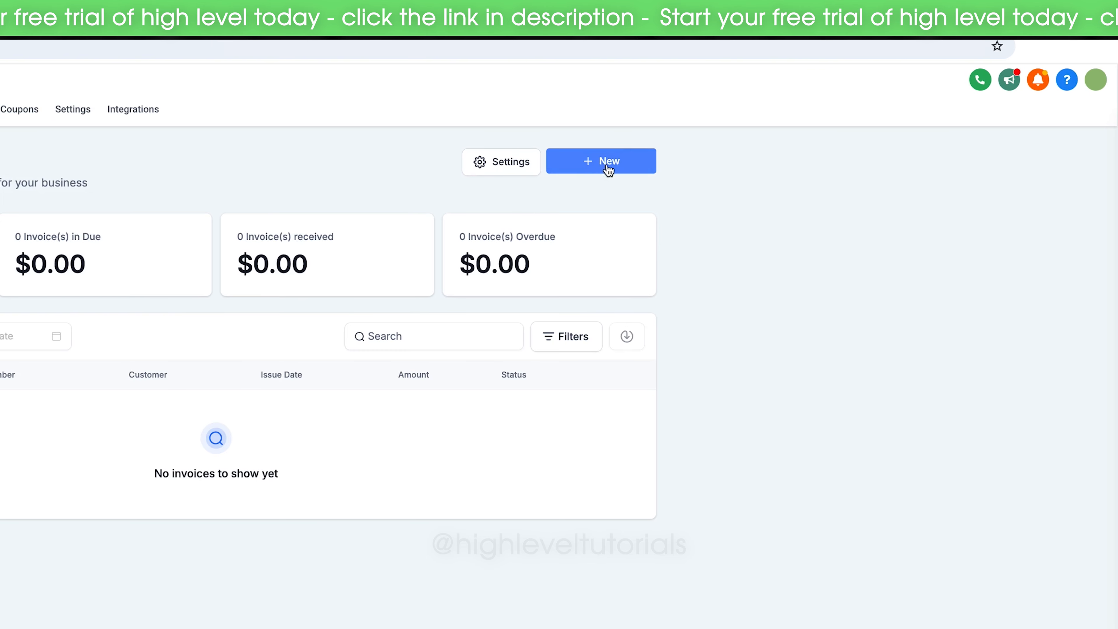
Start a new one-time invoice and bill it to the first client in the full client list
left_click(604, 170)
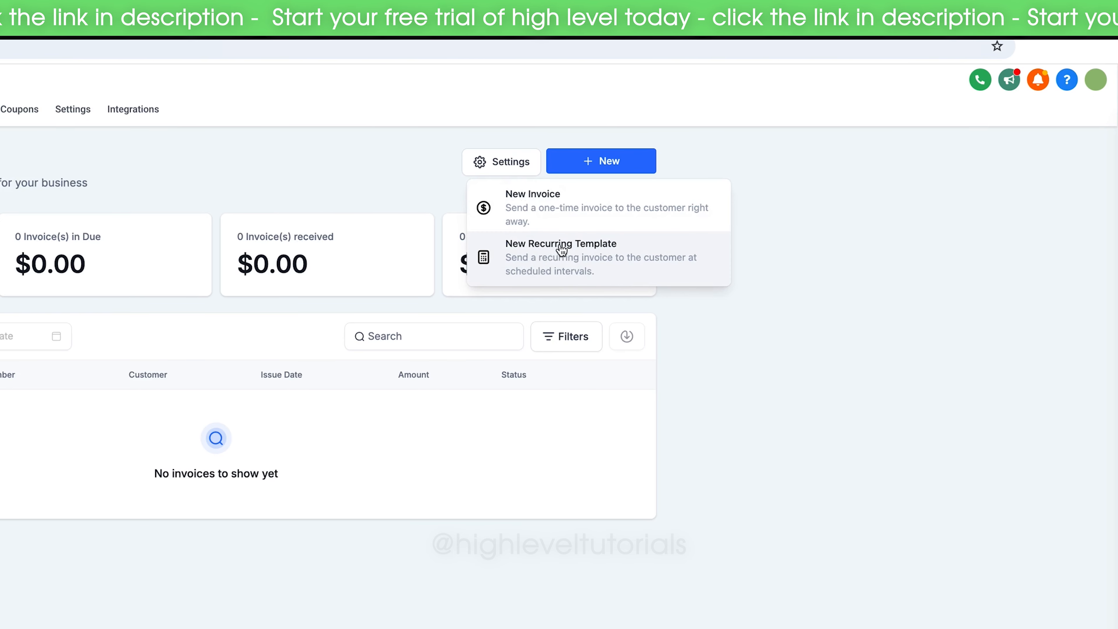
left_click(514, 253)
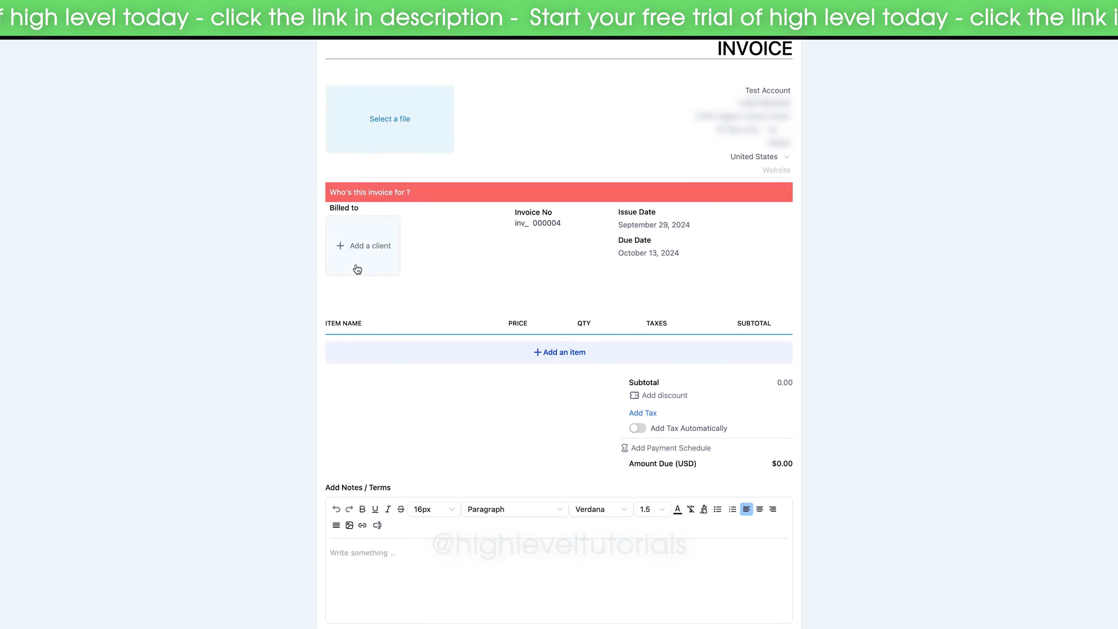
left_click(382, 247)
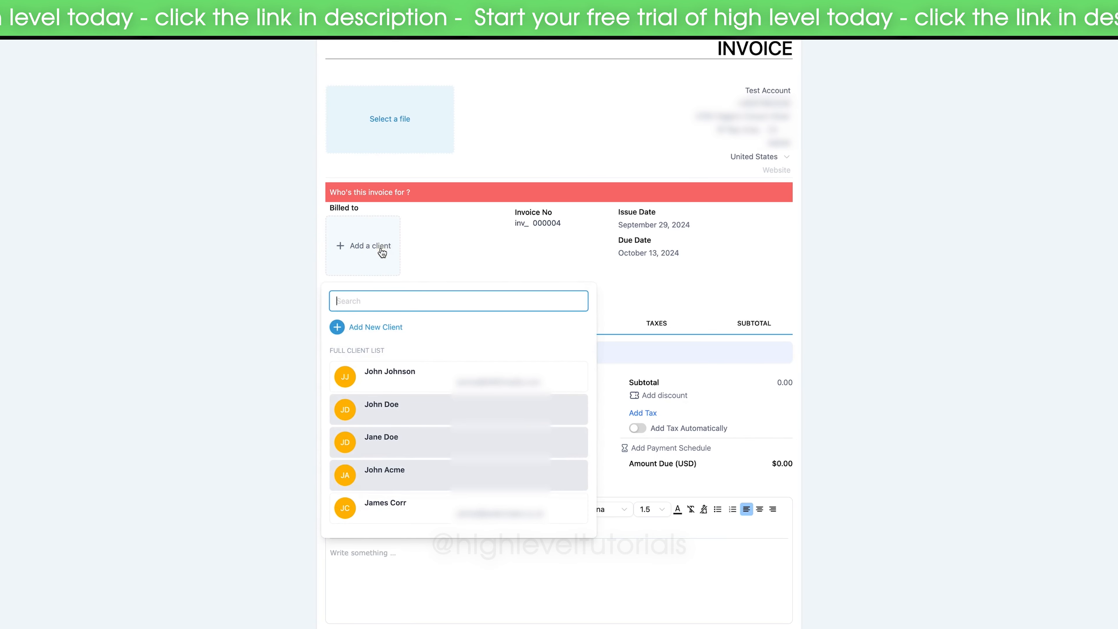
scroll(412, 420, "down", 1)
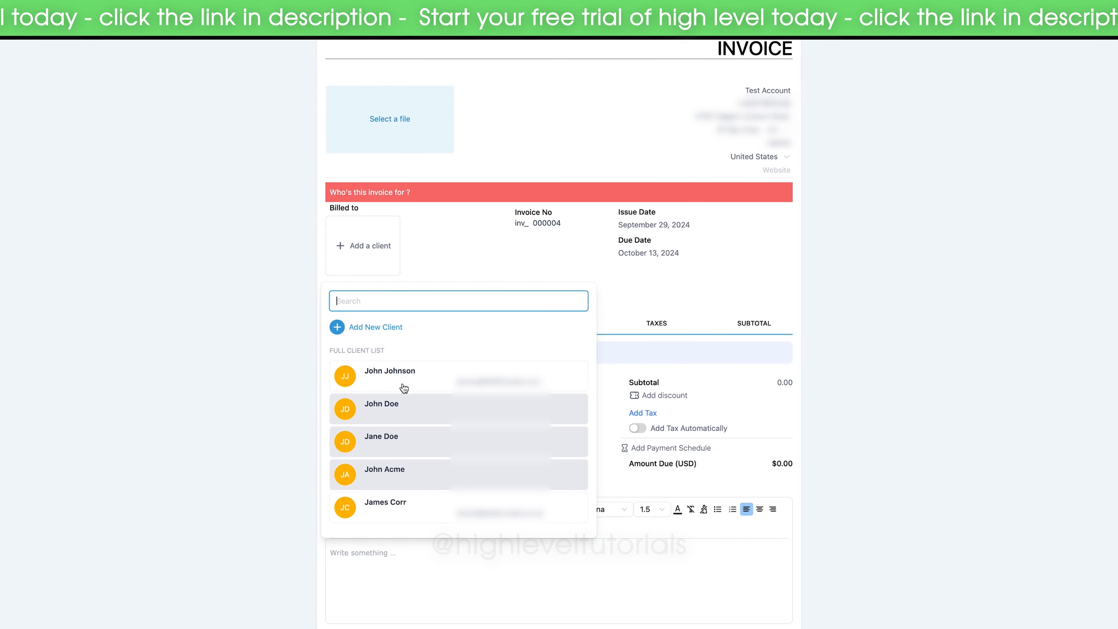
left_click(391, 351)
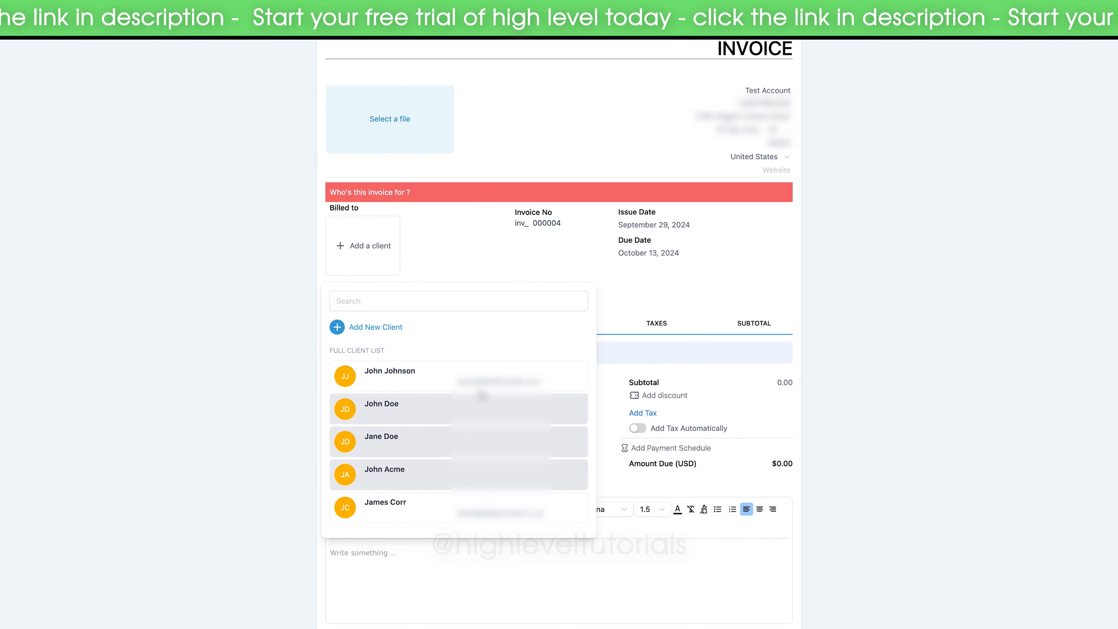
left_click(391, 376)
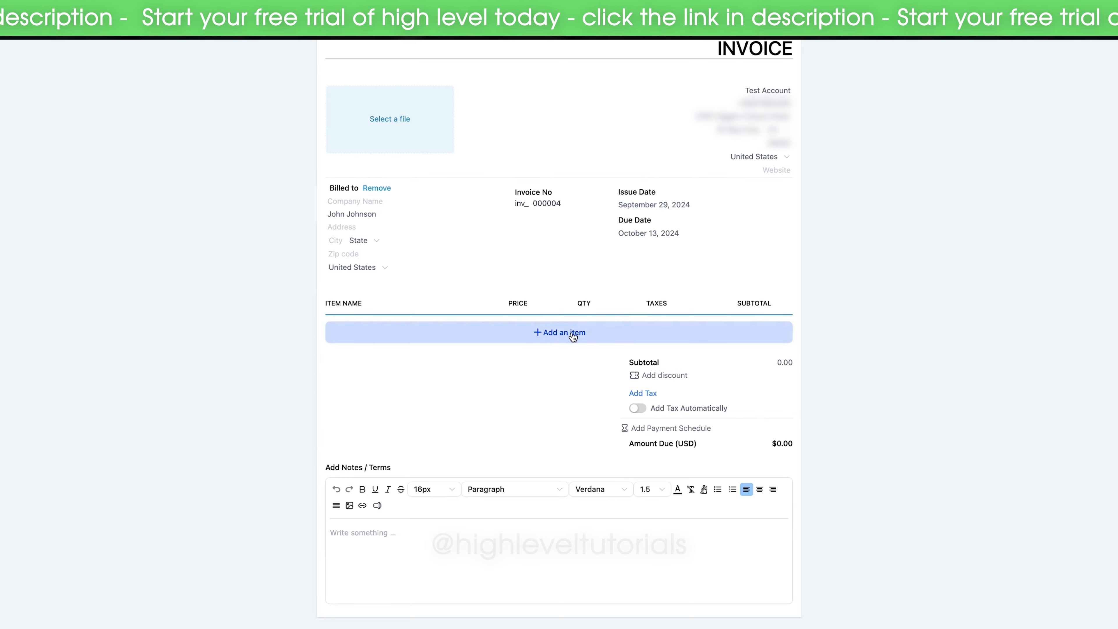
Add a new item to the invoice with the product name Test and the product type Digital goods
left_click(560, 335)
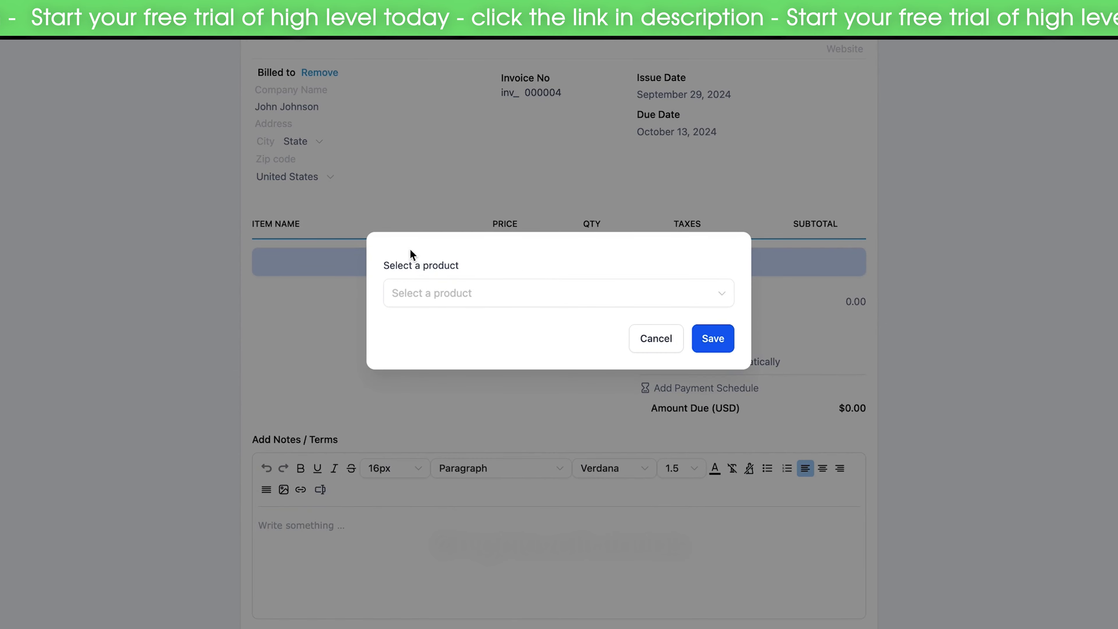
left_click(438, 293)
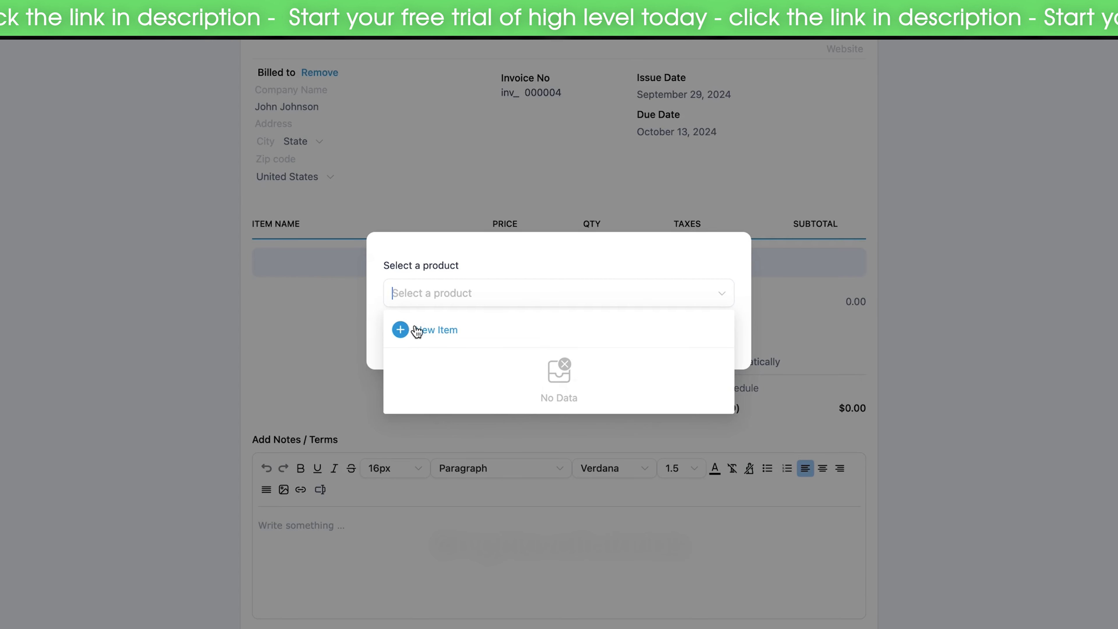
left_click(439, 331)
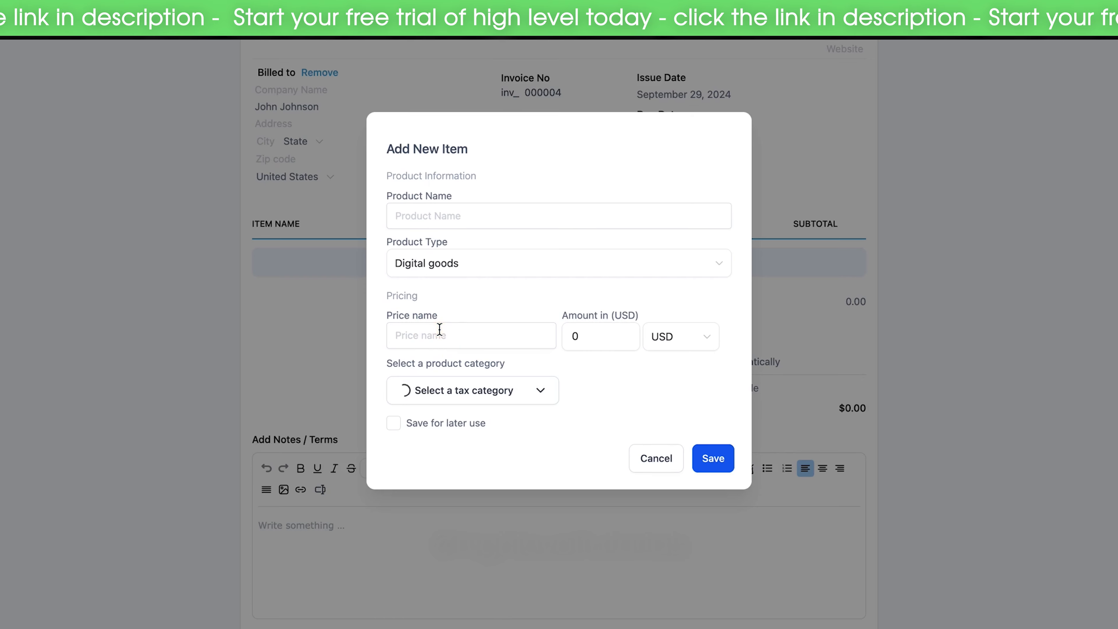
left_click(549, 220)
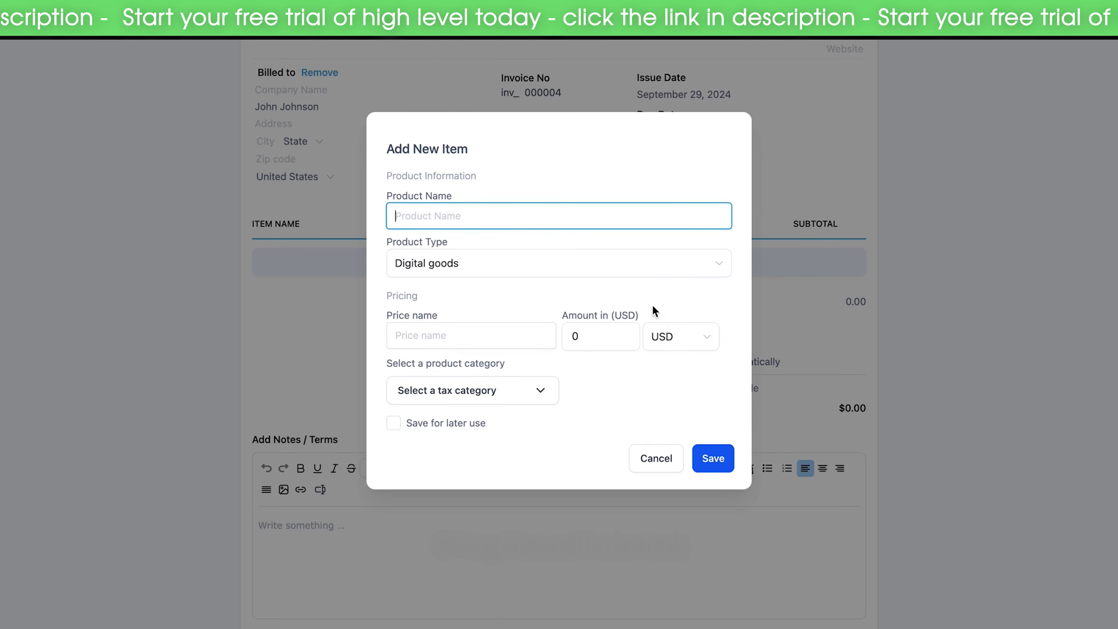
type("Test")
left_click(553, 273)
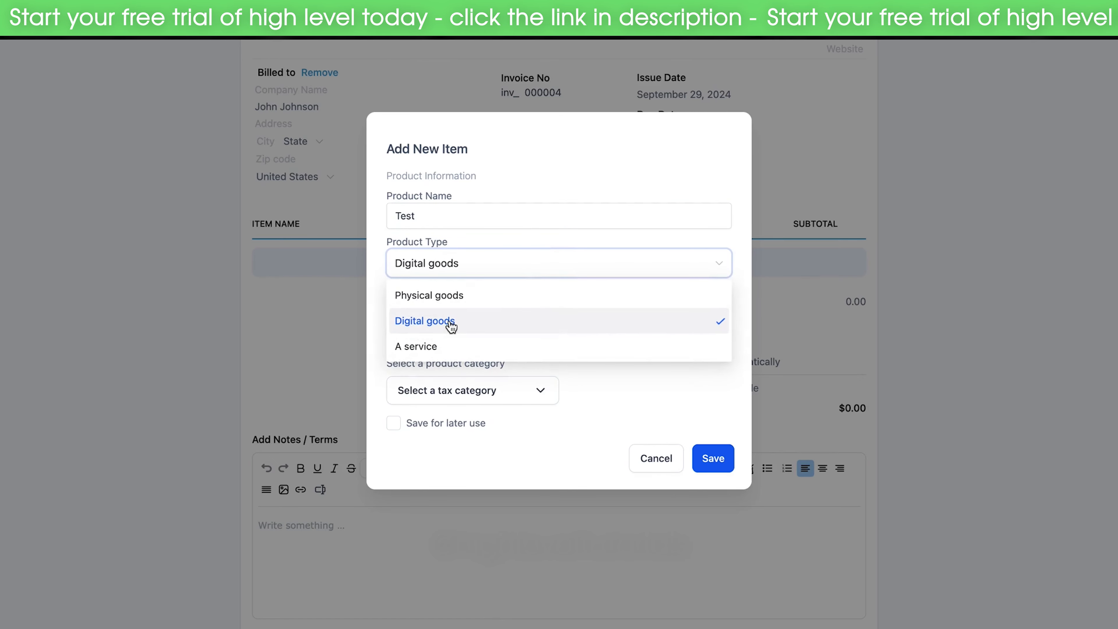
left_click(451, 326)
Name the new item's price Test and set its amount to 1000 USD
left_click(442, 331)
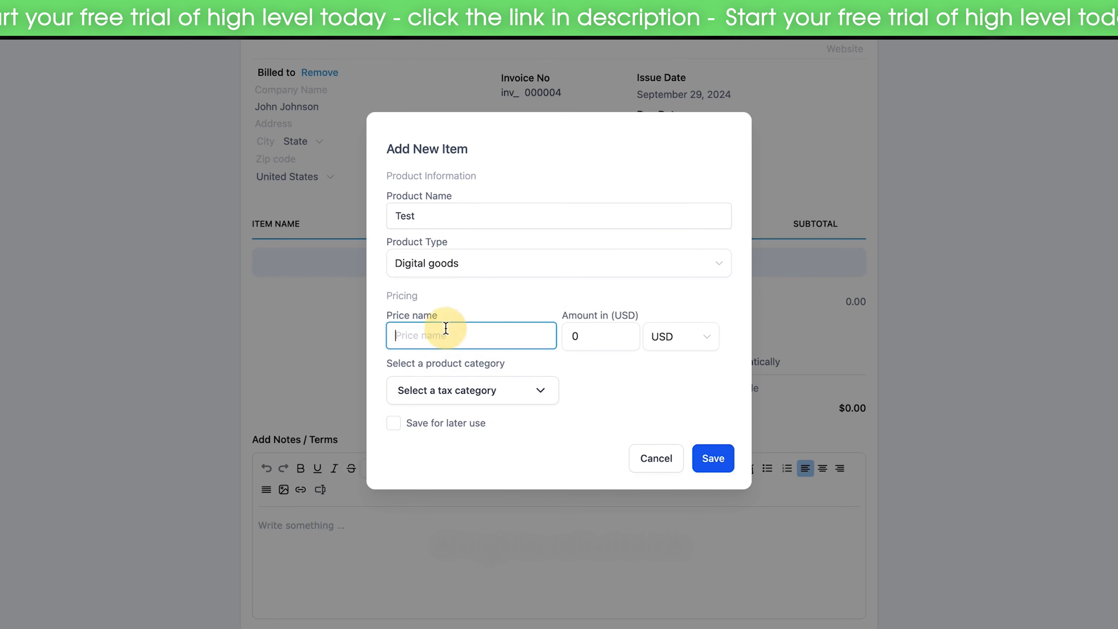
left_click(425, 332)
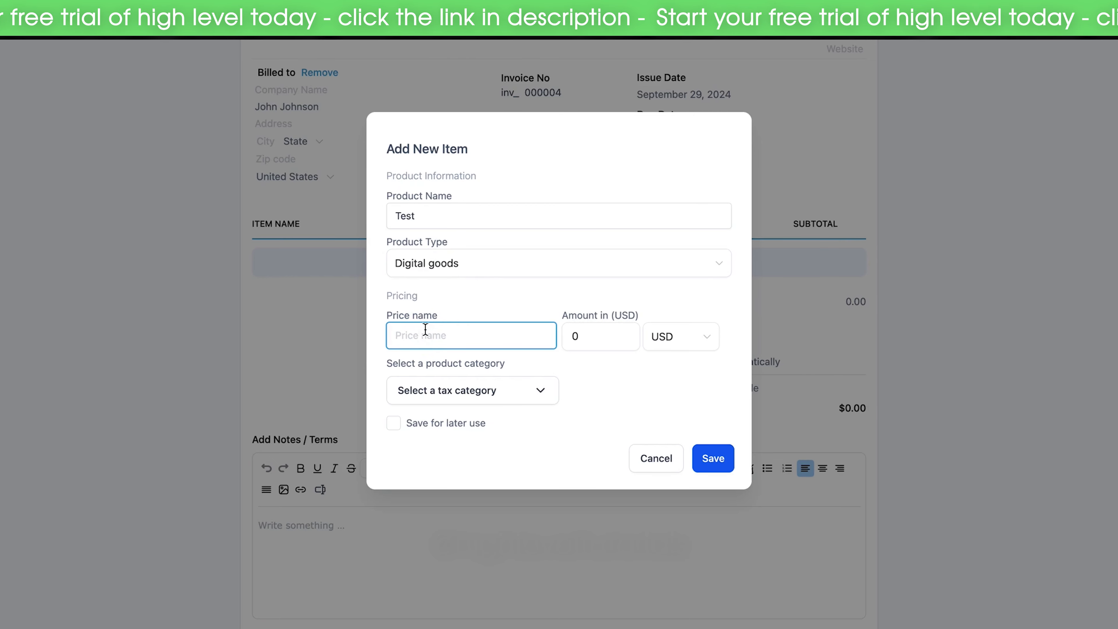
type("Test")
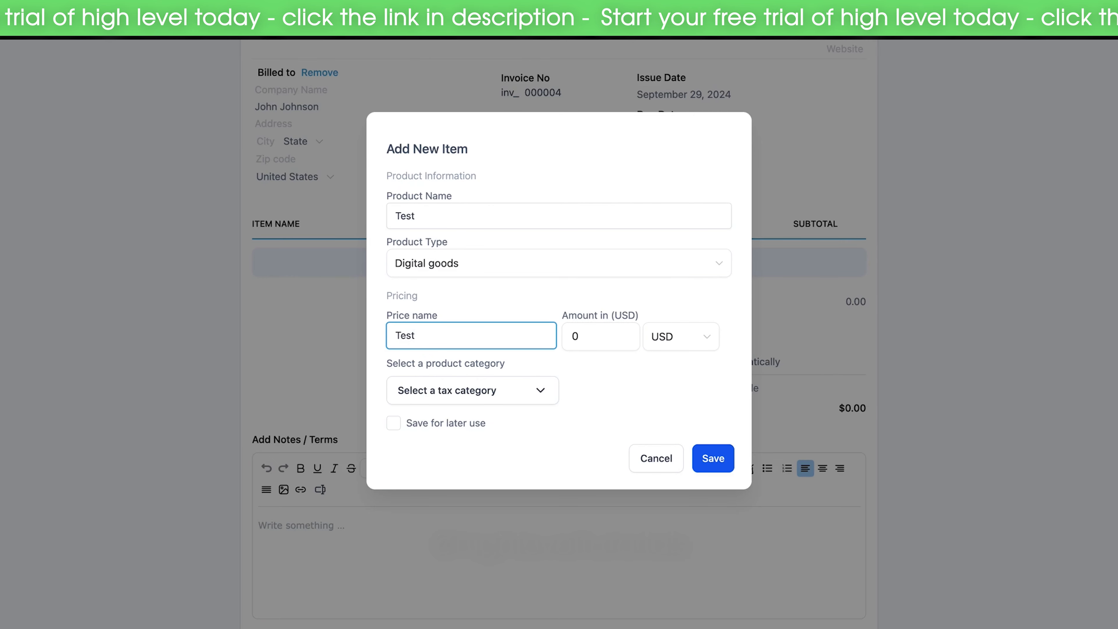
left_click(425, 338)
double_click(428, 216)
double_click(611, 343)
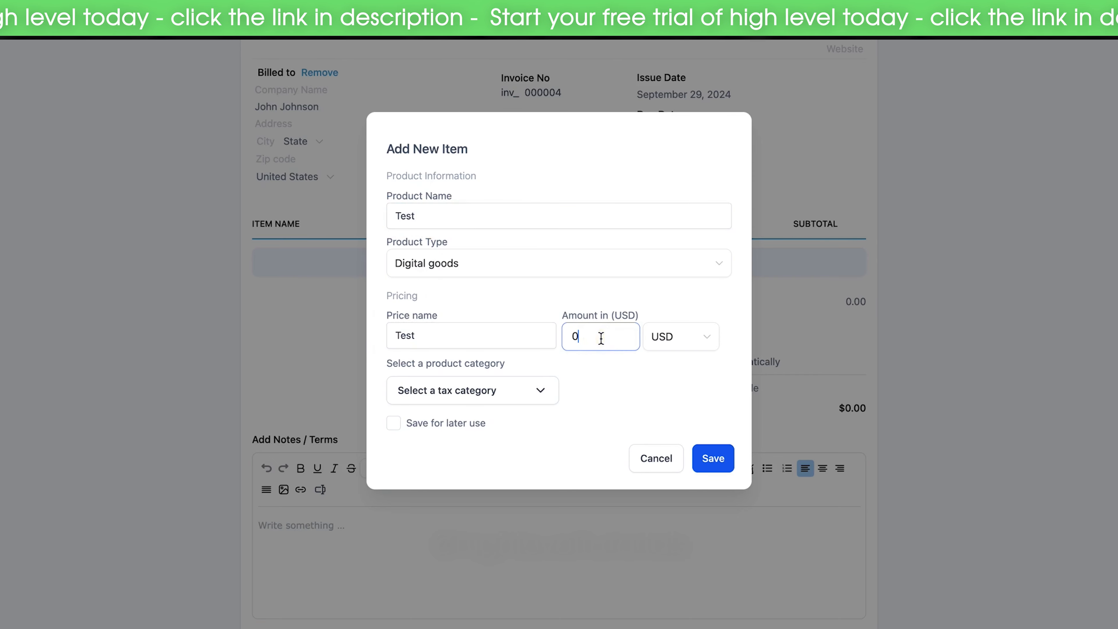
type("1000")
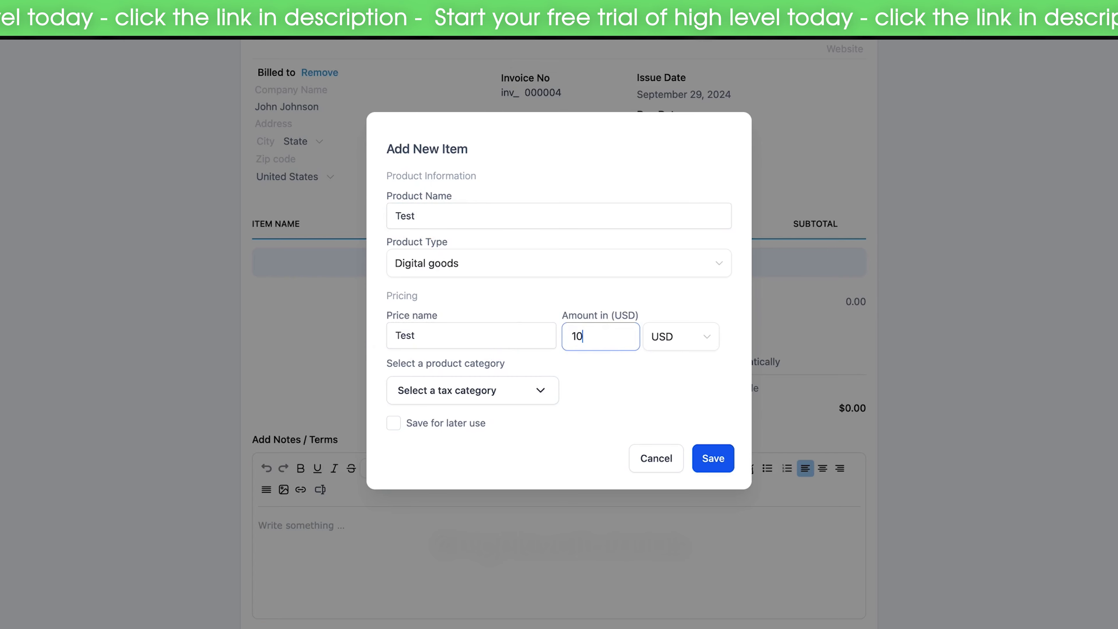
left_click(526, 296)
Assign the tax category Exercise & Fitness Equipment Manuals to the item and save it to the invoice
left_click(486, 392)
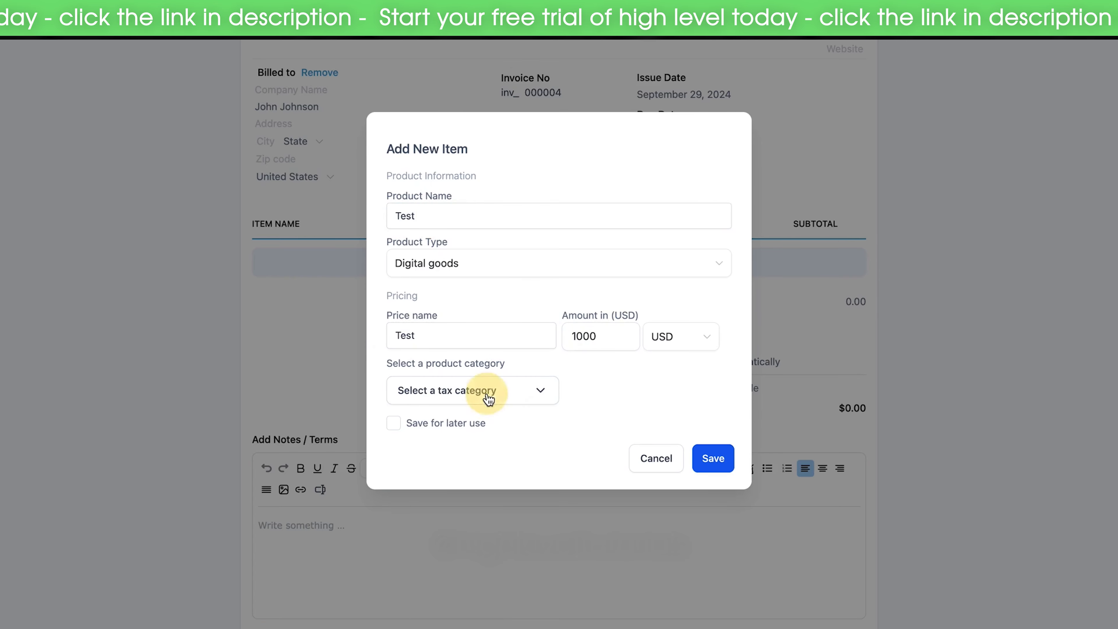
left_click(456, 342)
left_click(486, 390)
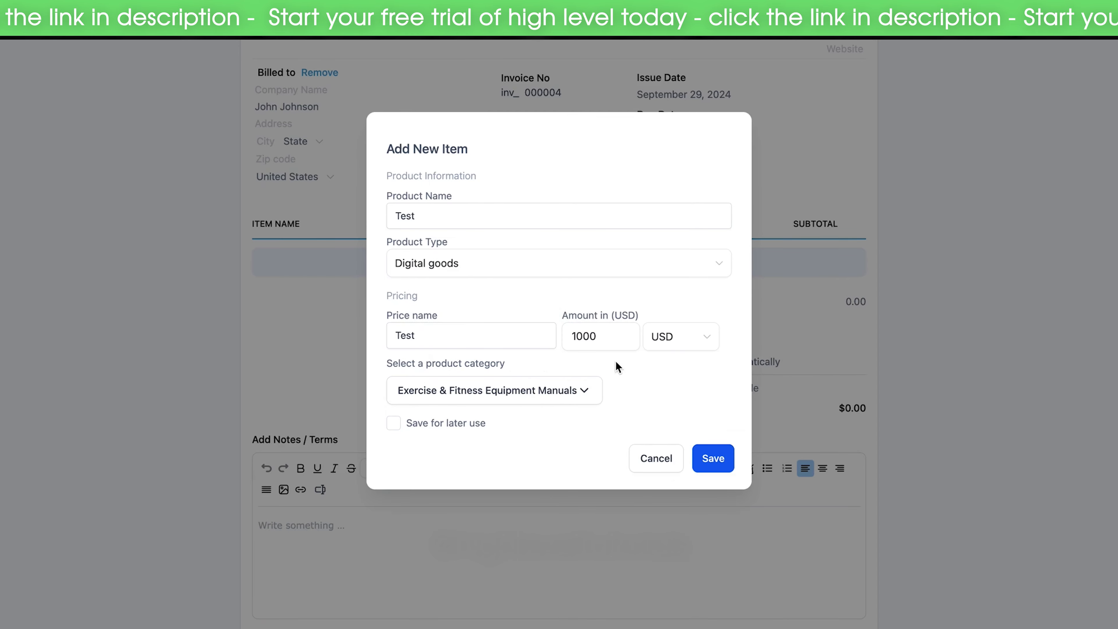
left_click(715, 459)
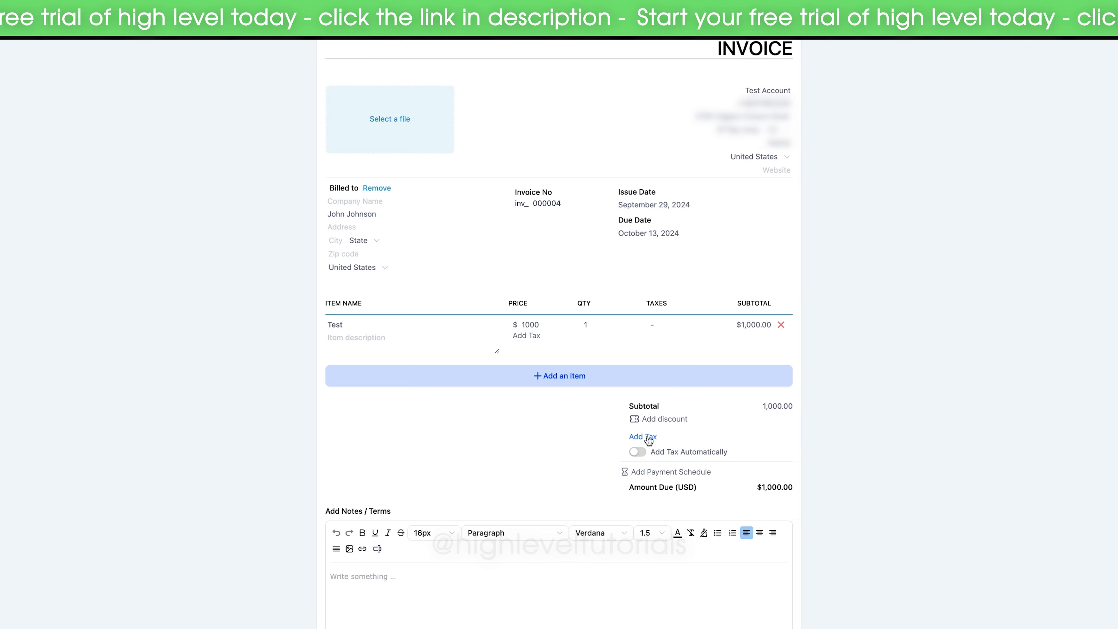
Send the invoice to the client by Email only
left_click(459, 623)
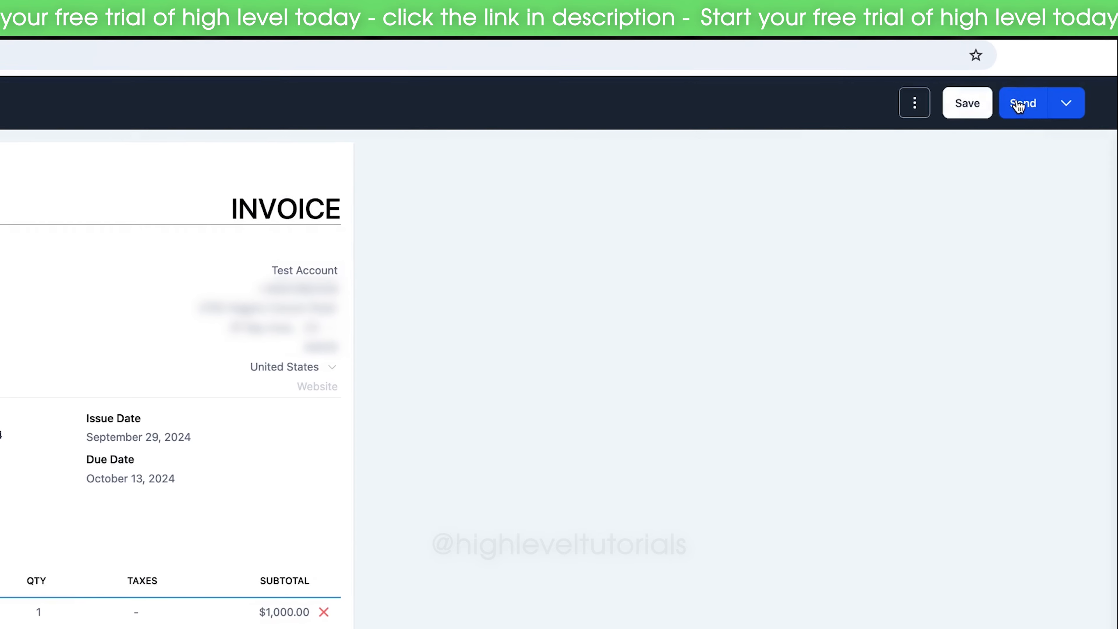
left_click(1018, 104)
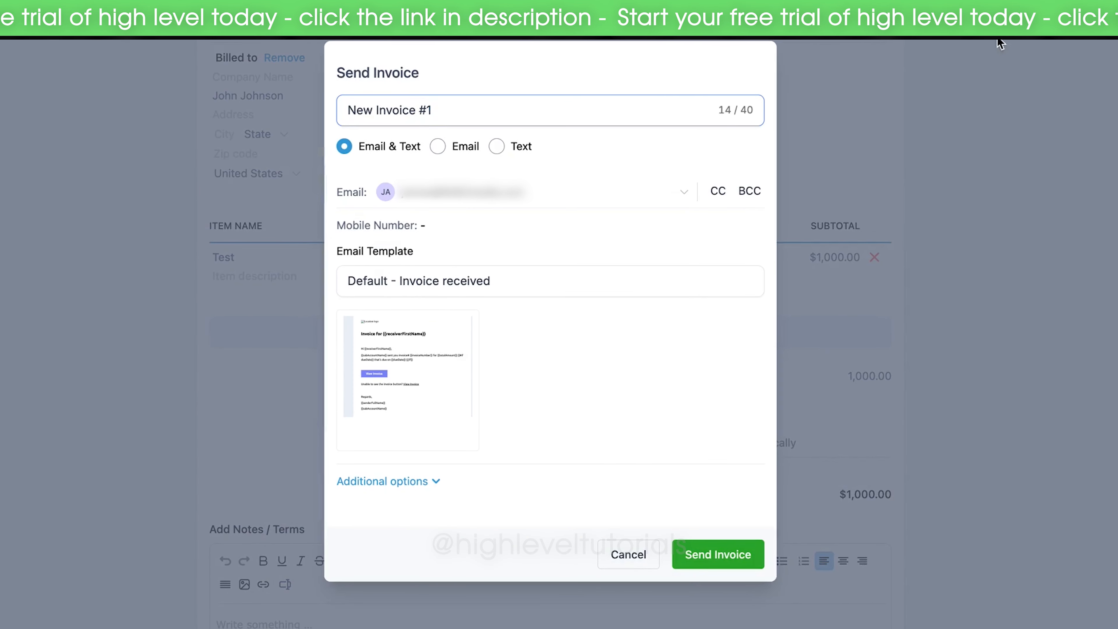
left_click_drag(462, 114, 362, 112)
left_click(408, 109)
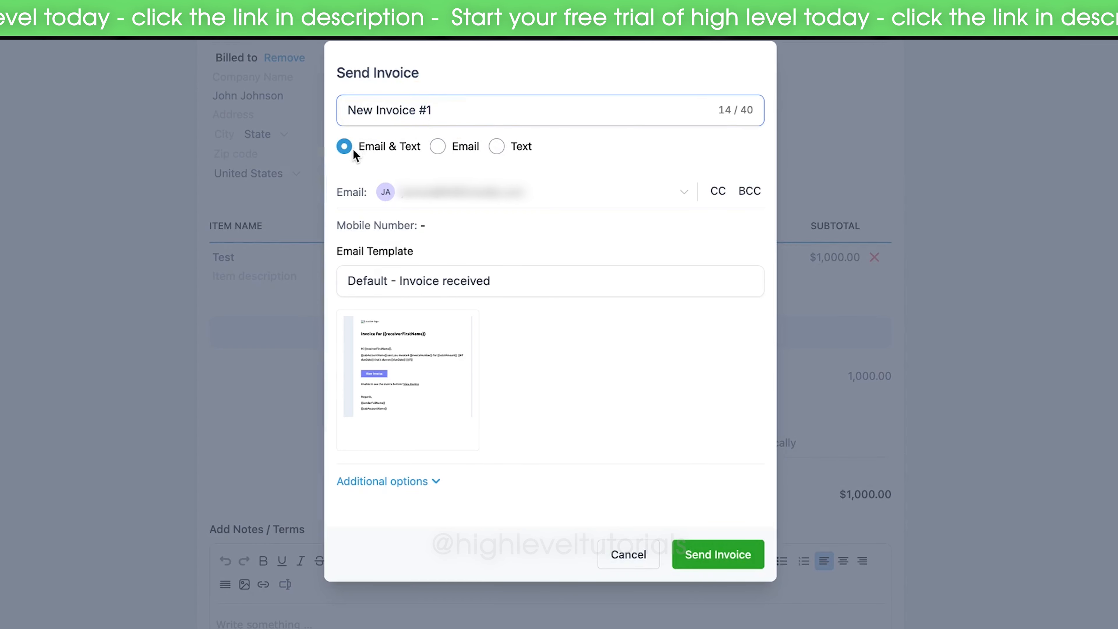
left_click(438, 146)
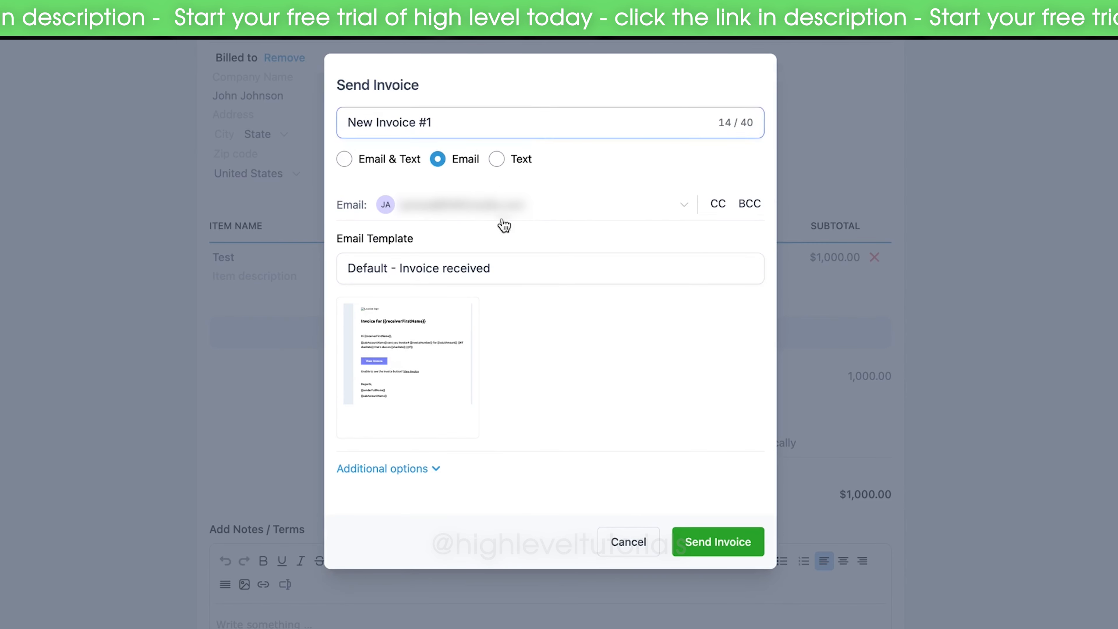
left_click(725, 552)
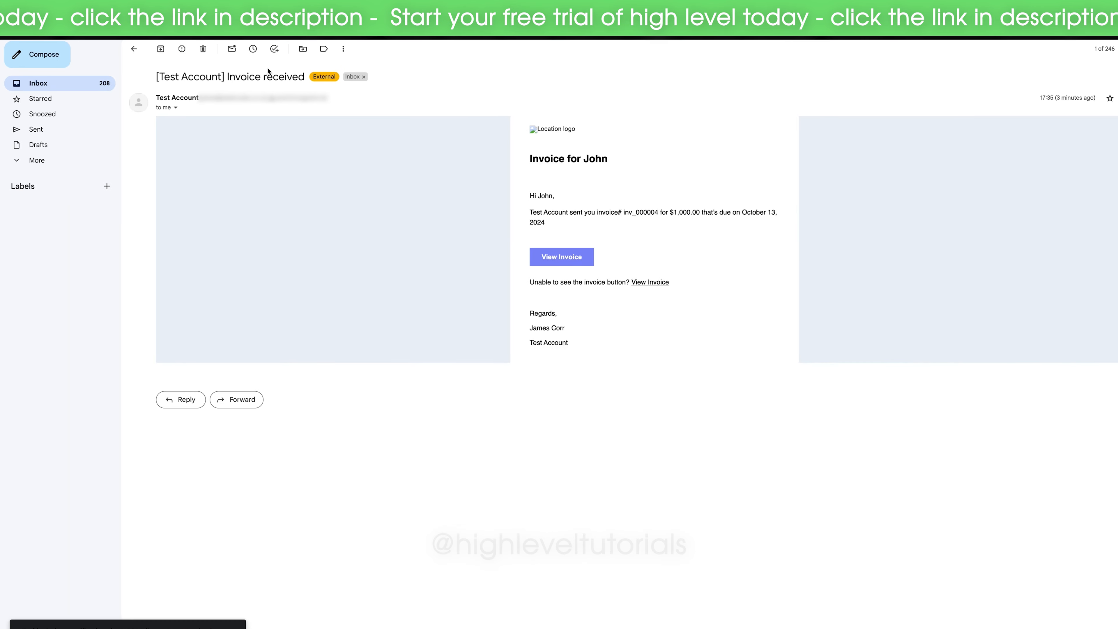
Switch to Gmail, review the received invoice email's heading, greeting and message, and open the linked invoice
left_click_drag(528, 157, 667, 278)
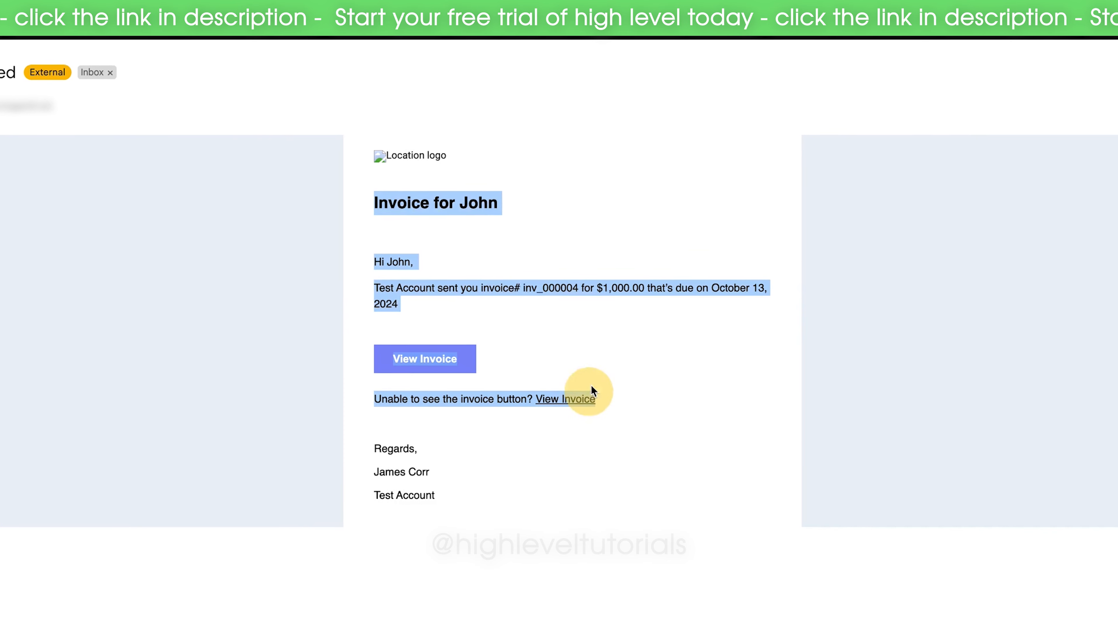
left_click(524, 244)
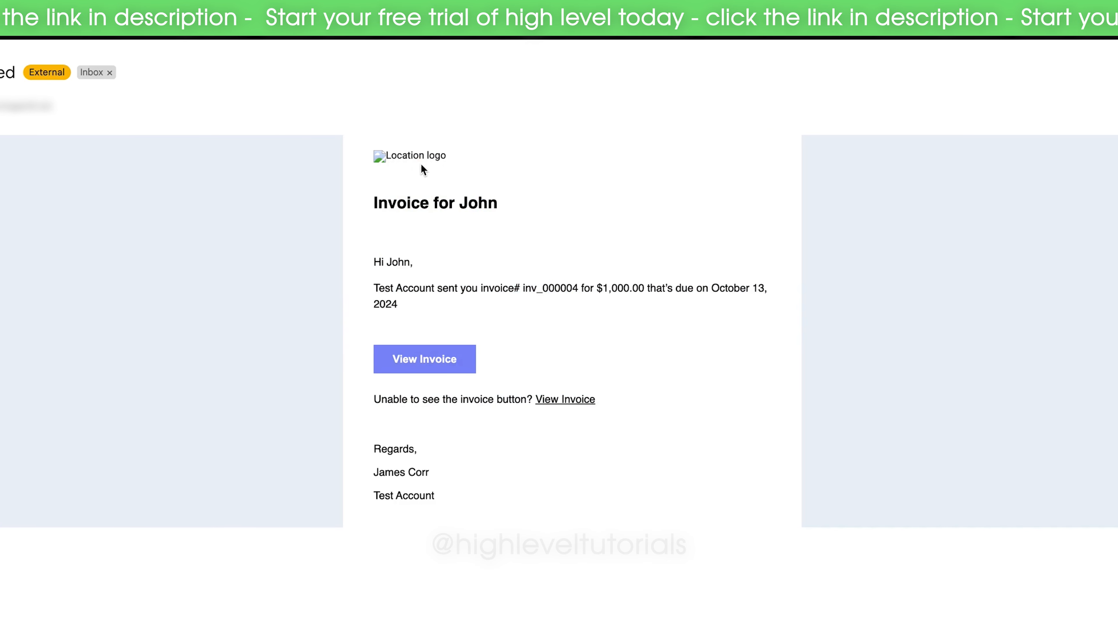
left_click_drag(375, 207, 488, 211)
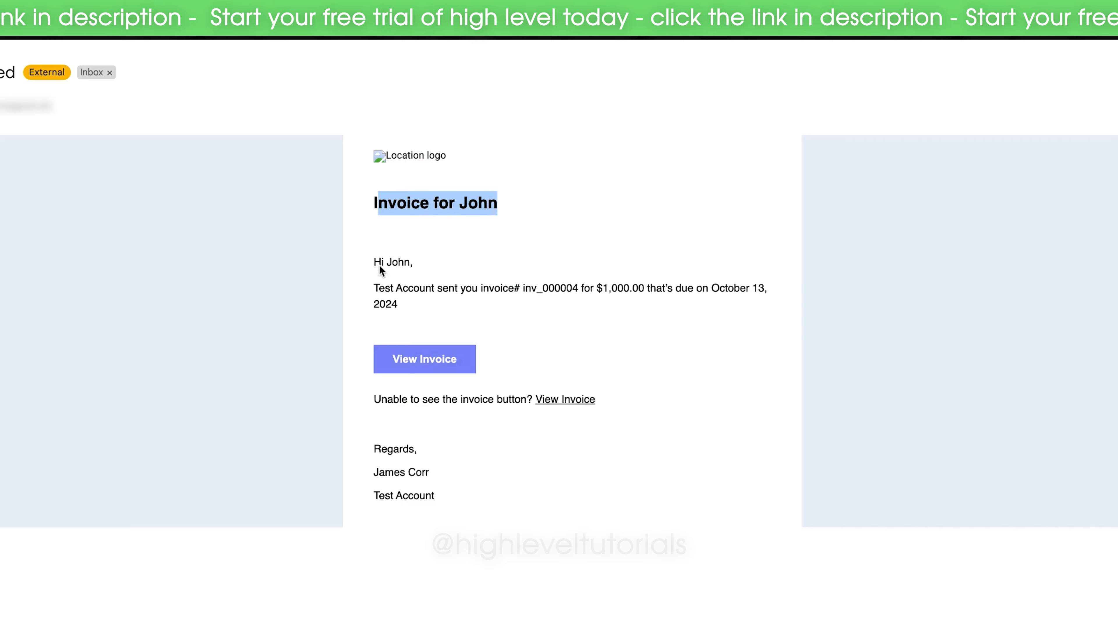
left_click_drag(380, 263, 412, 272)
left_click(409, 298)
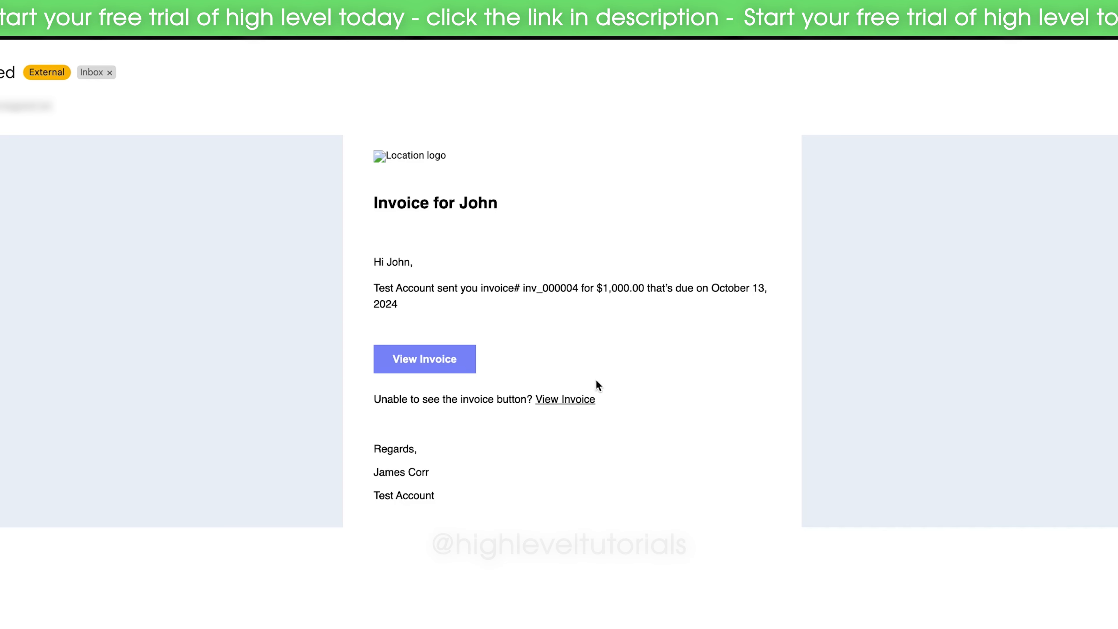
left_click(425, 360)
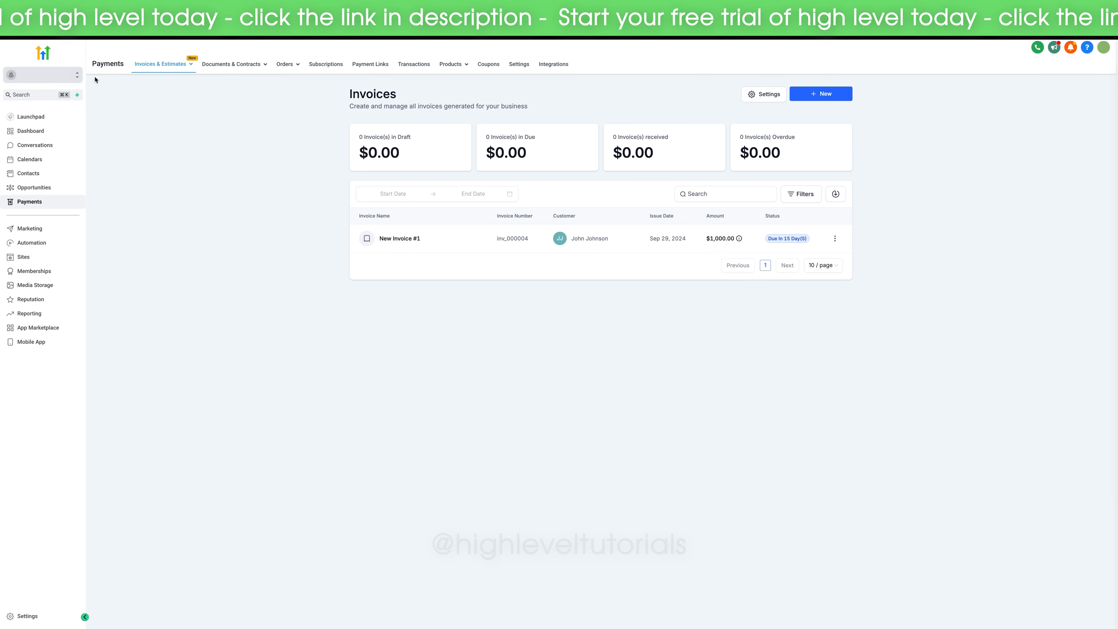
Return to HighLevel and check the received invoices amount in the Invoices overview
left_click_drag(614, 154, 657, 152)
left_click(657, 153)
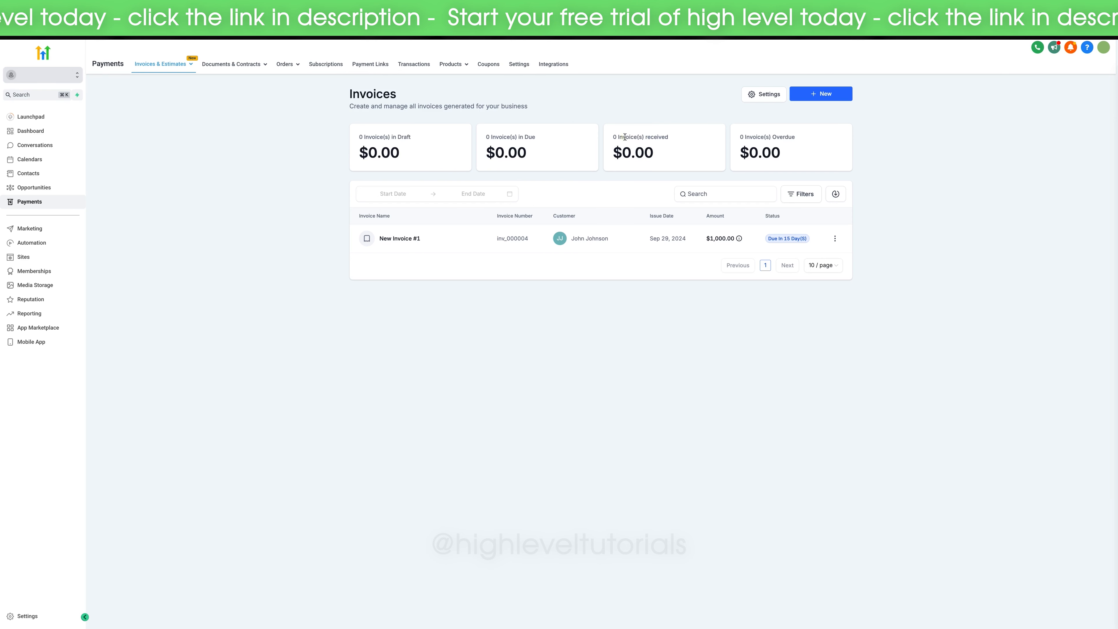
double_click(626, 153)
left_click(626, 153)
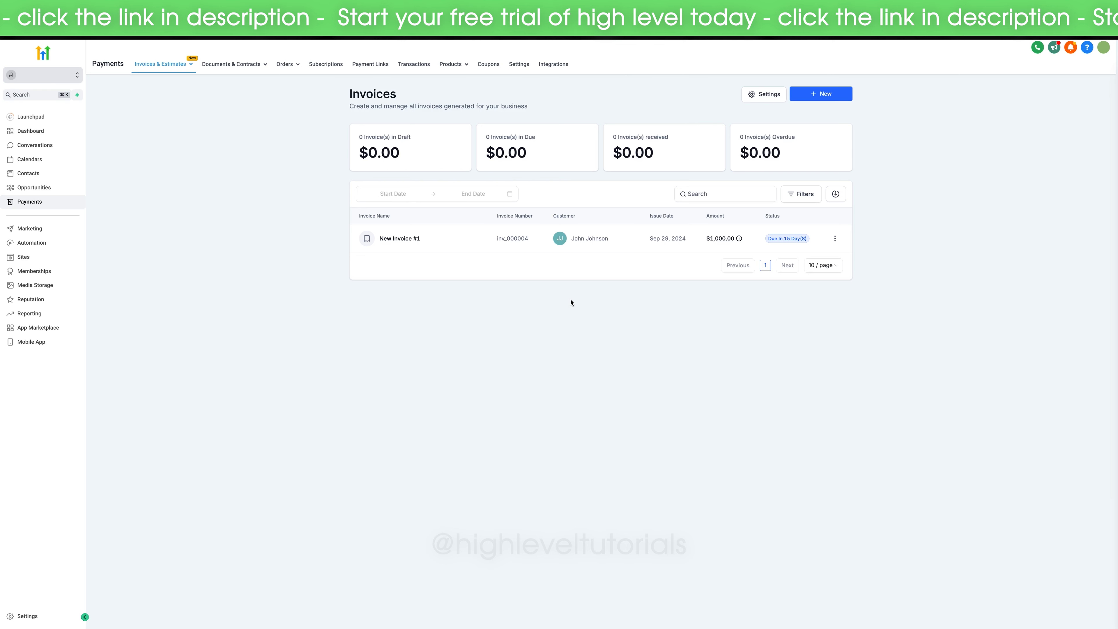